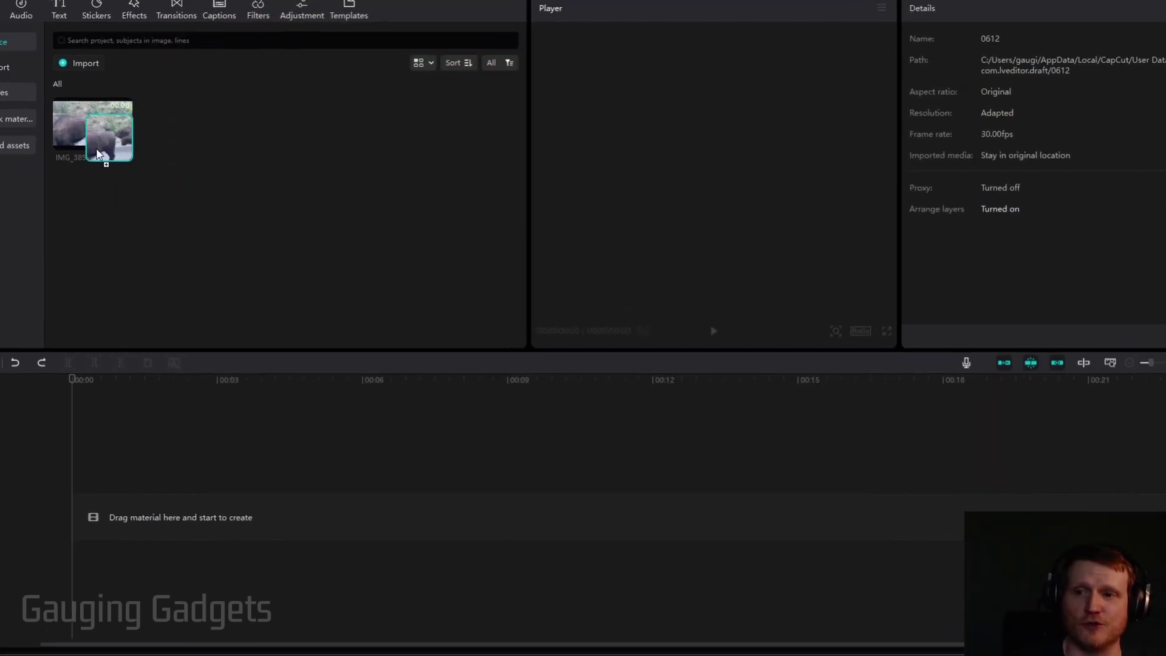
Step: Add IMG_3855.MOV to the timeline and preview it, returning to about 3 seconds
left_click_drag(124, 142, 107, 505)
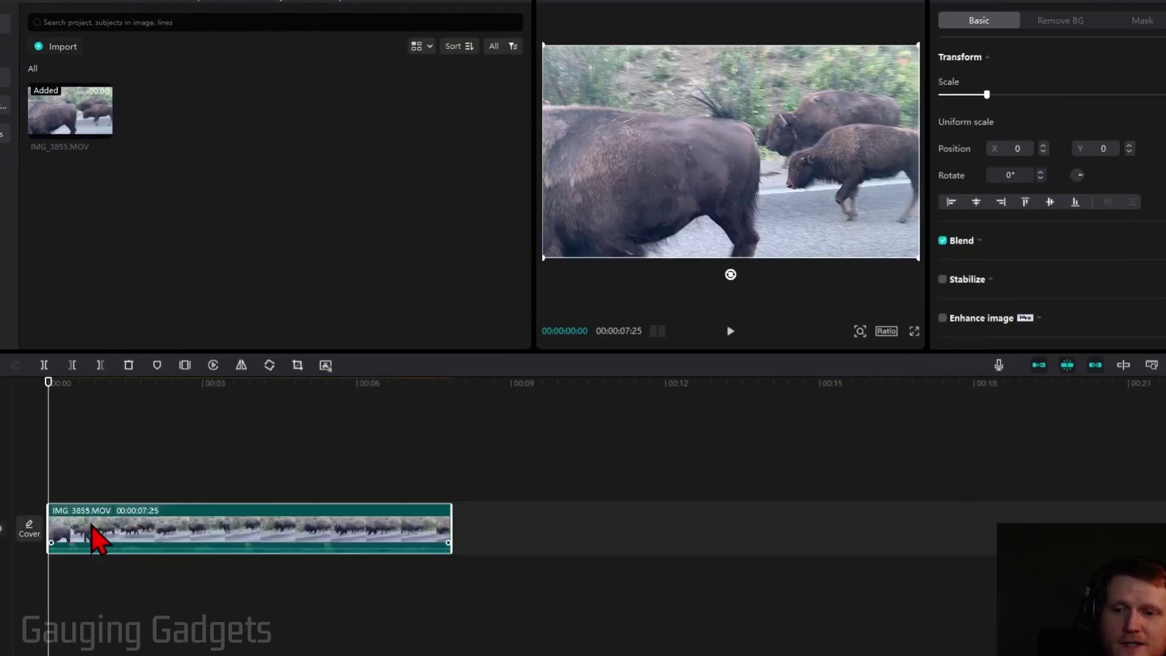
left_click_drag(156, 384, 183, 389)
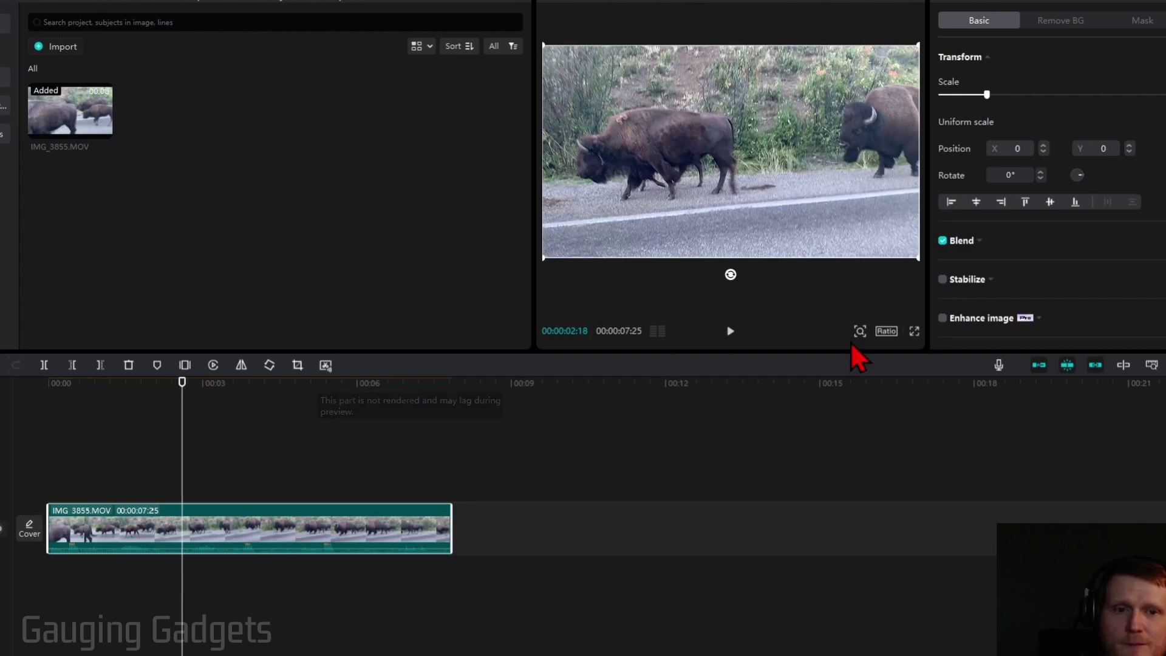
key("space")
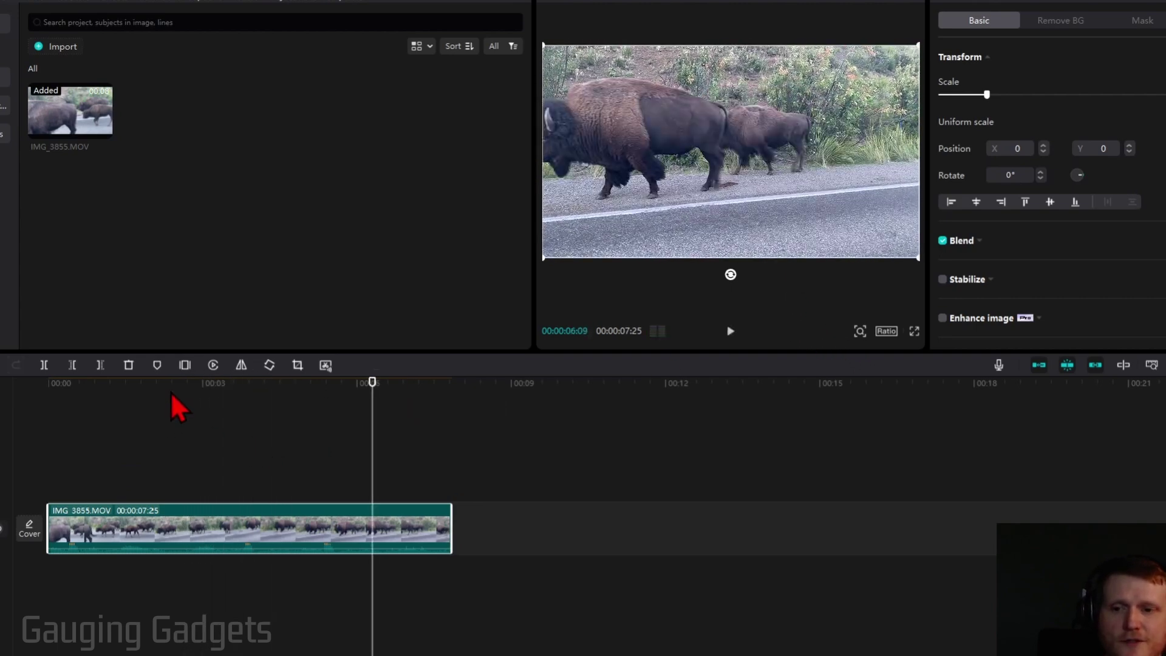
mouse_move(210, 385)
left_mouse_down()
mouse_move(189, 387)
mouse_move(206, 388)
left_mouse_up()
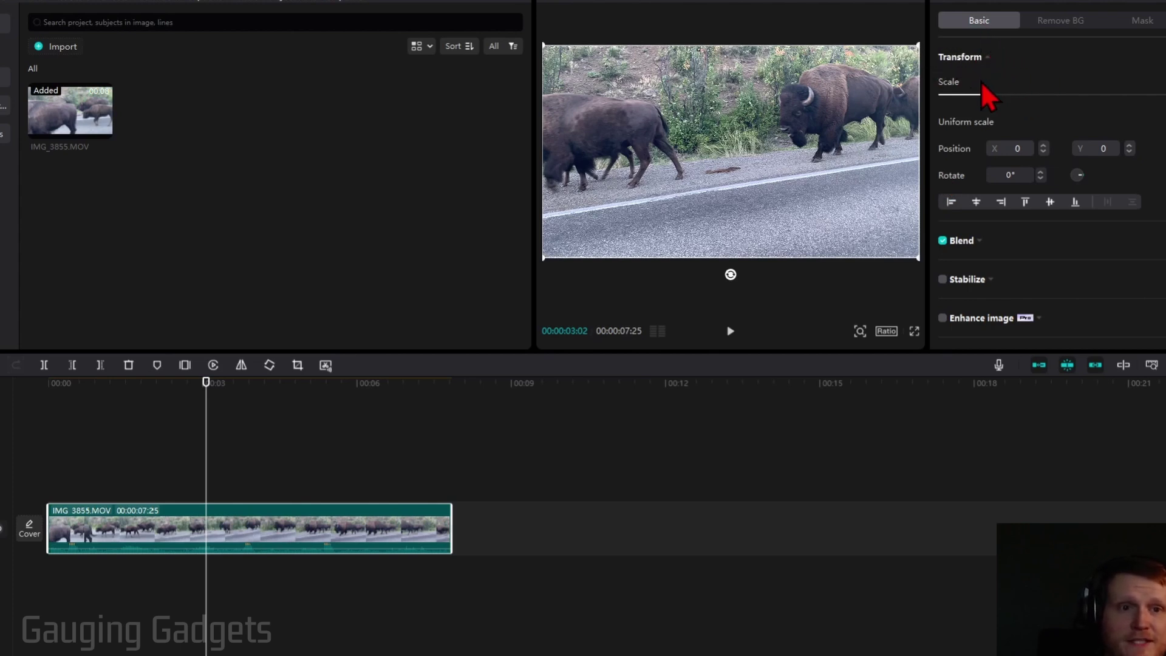
Step: Scale the bison clip up to 179% in the Basic tab
left_click_drag(988, 94, 1024, 96)
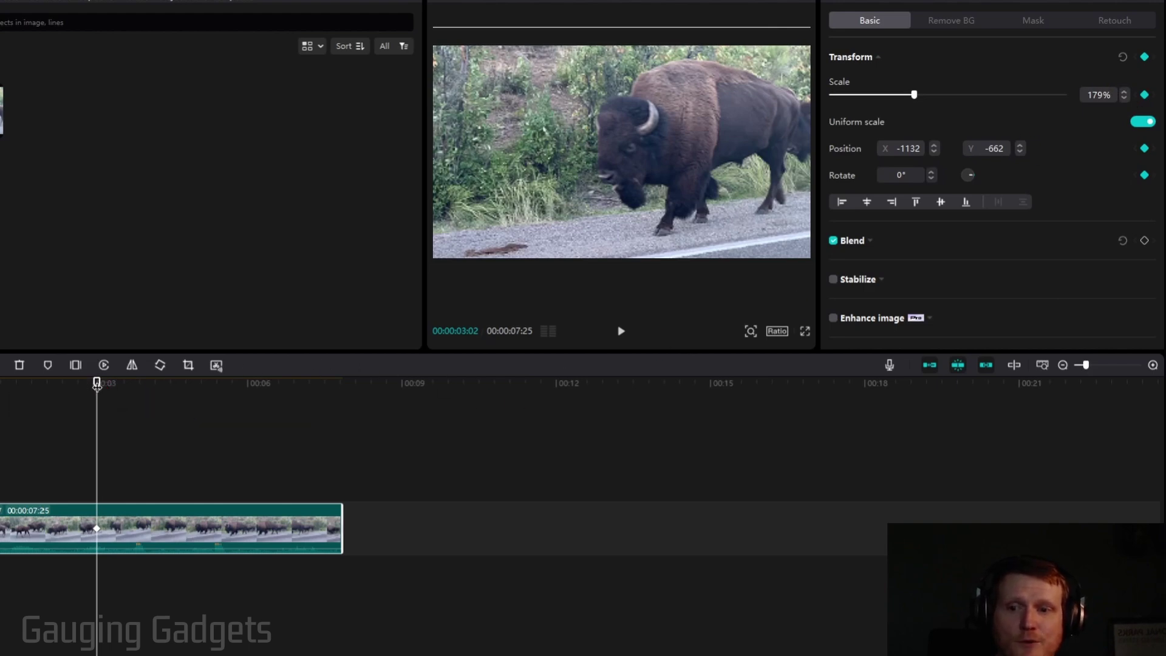
Step: Recenter the bison's face at successively later moments, up to about five seconds
left_click_drag(98, 385, 129, 384)
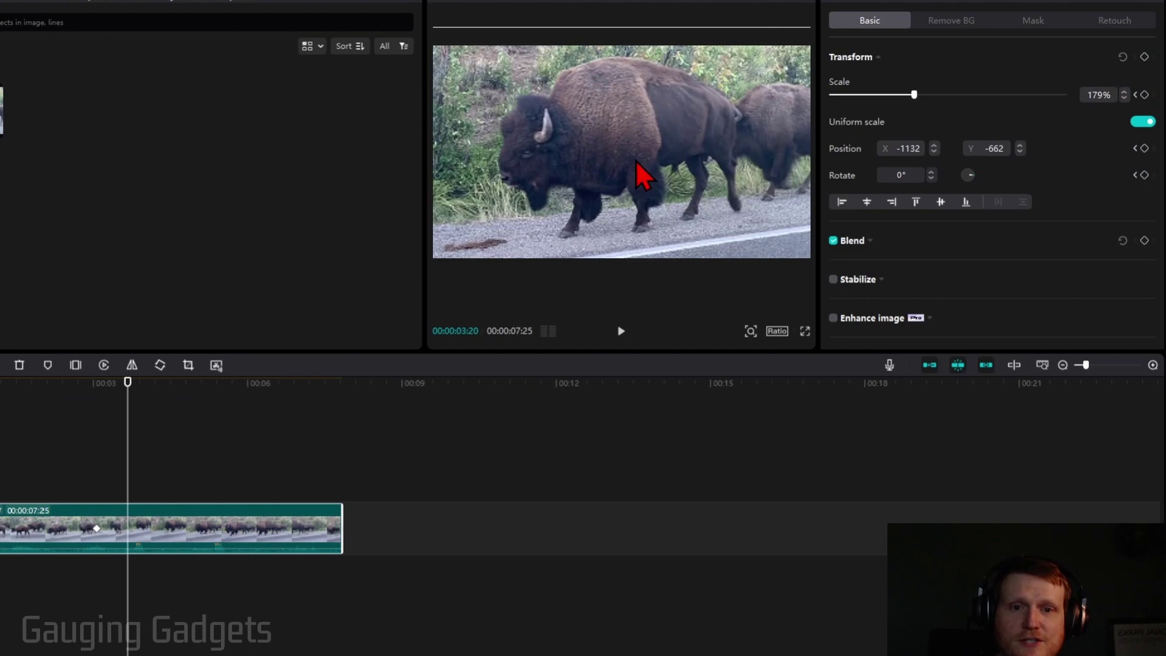
left_click_drag(636, 162, 704, 172)
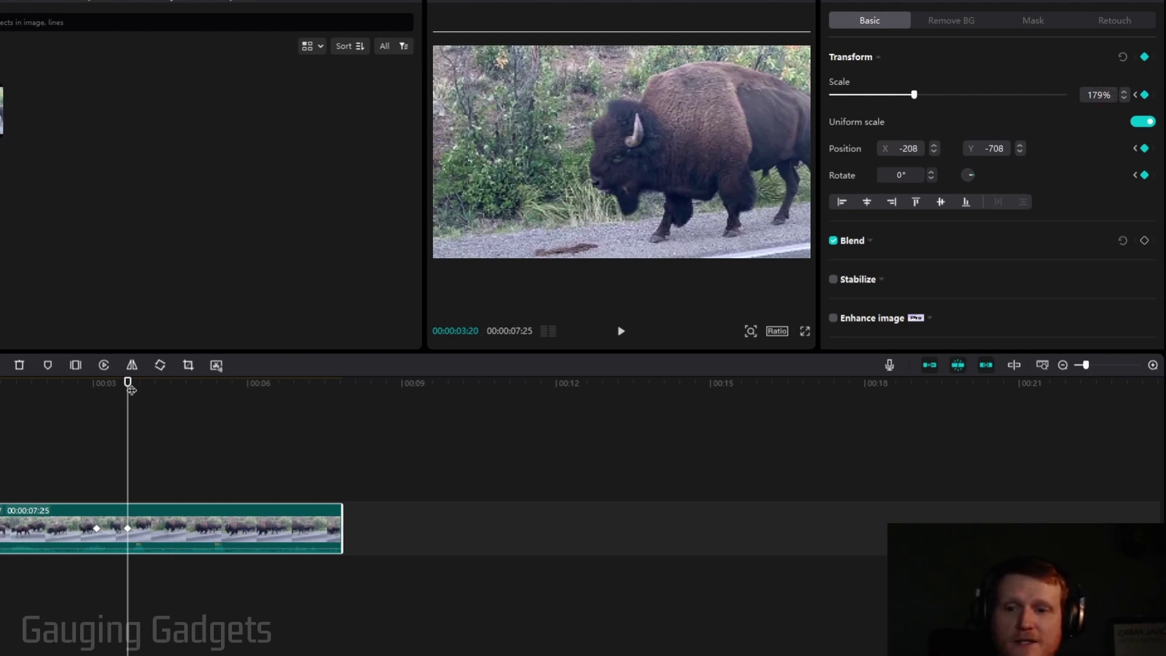
left_click_drag(127, 384, 177, 385)
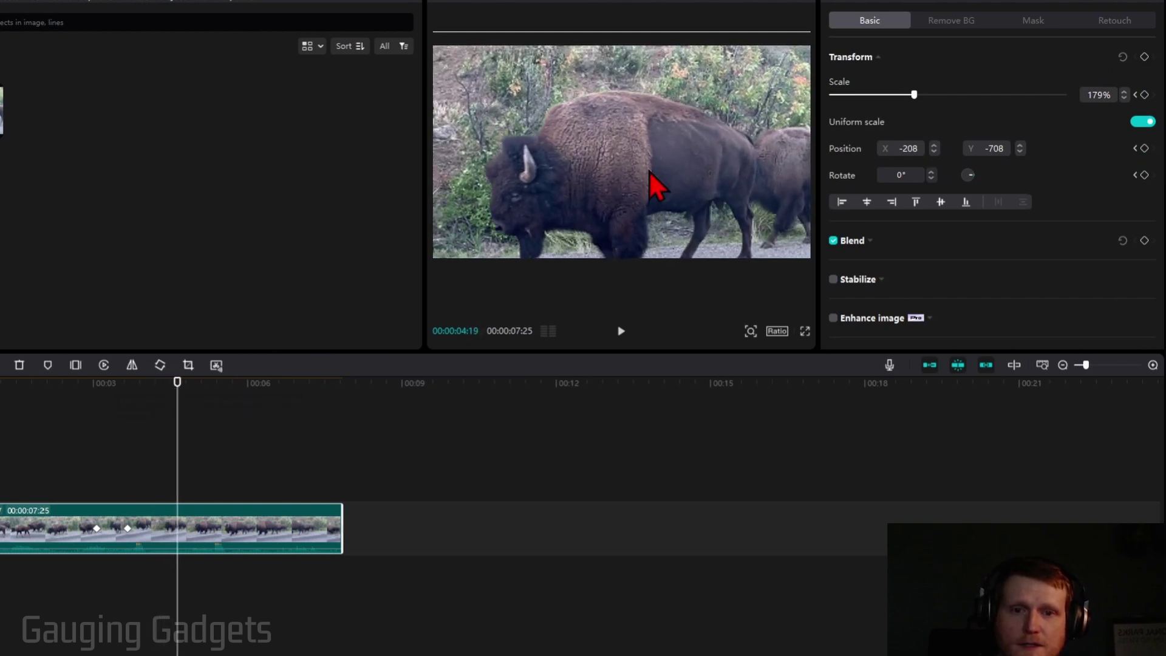
left_click_drag(675, 170, 749, 157)
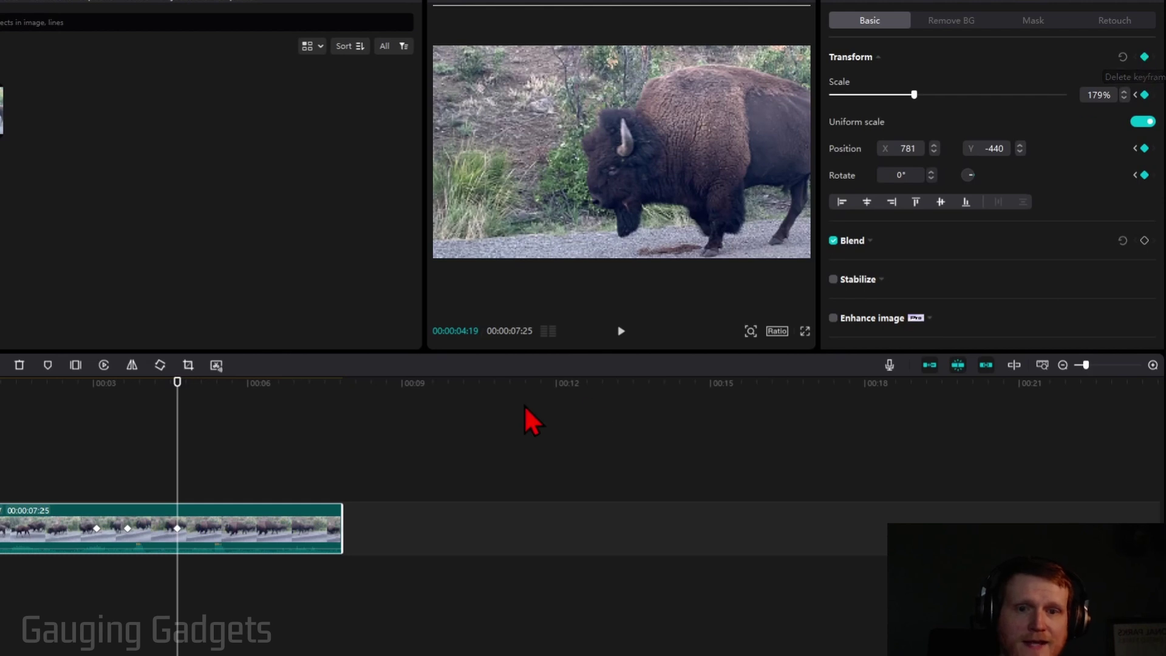
left_click(192, 390)
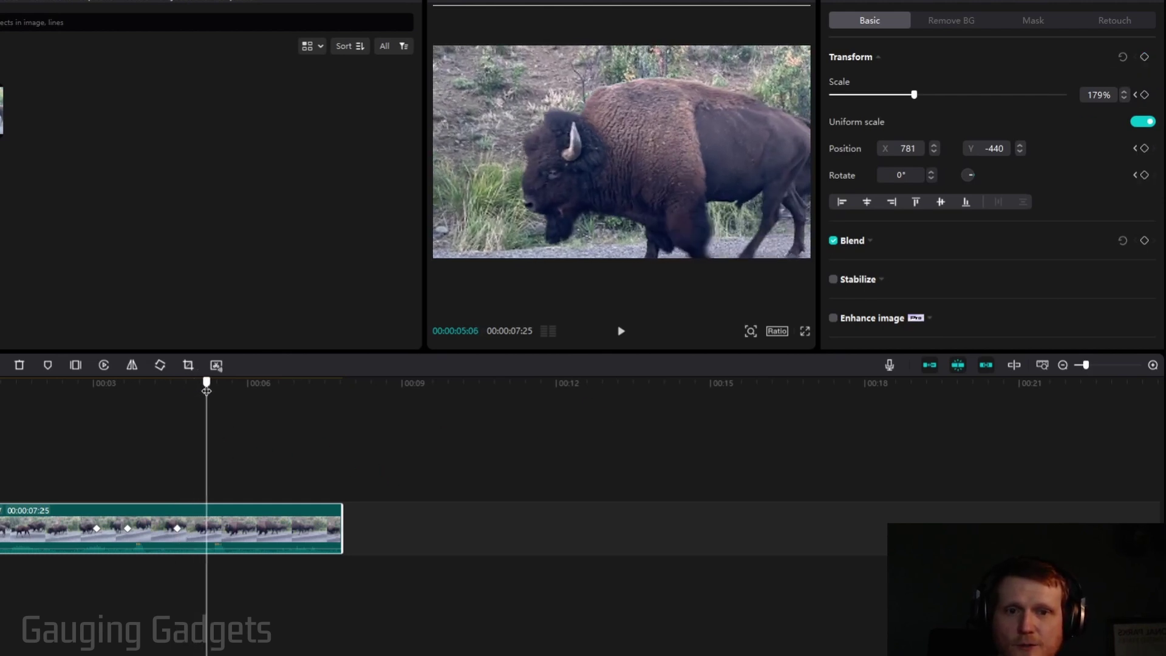
left_click_drag(192, 390, 210, 385)
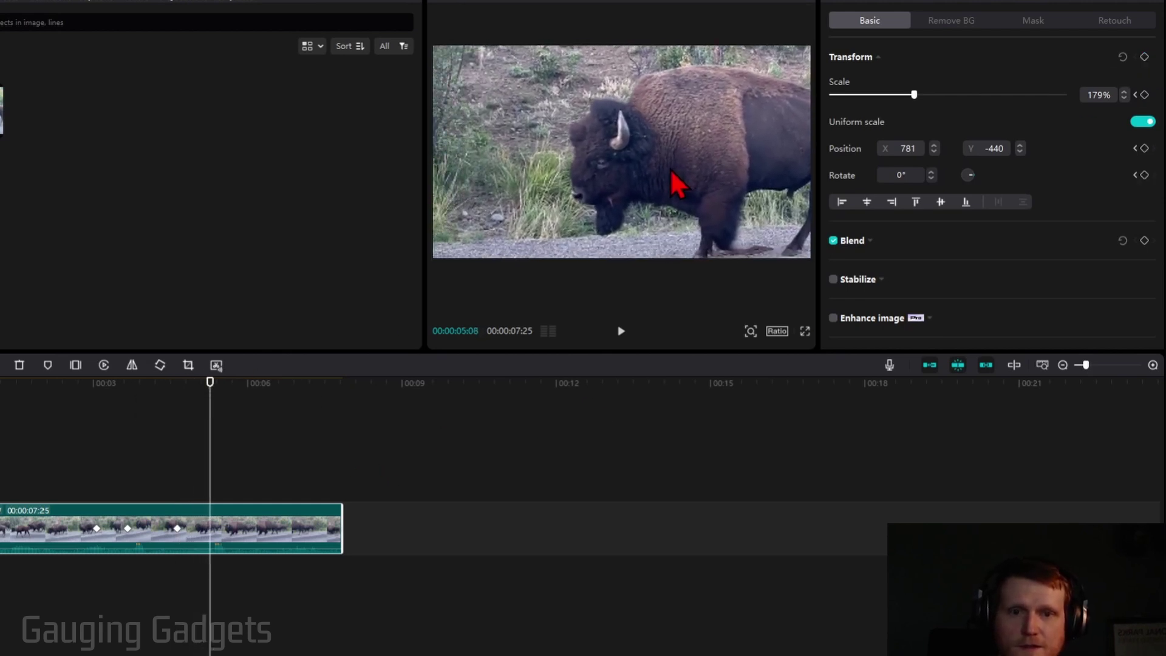
left_click_drag(640, 189, 693, 182)
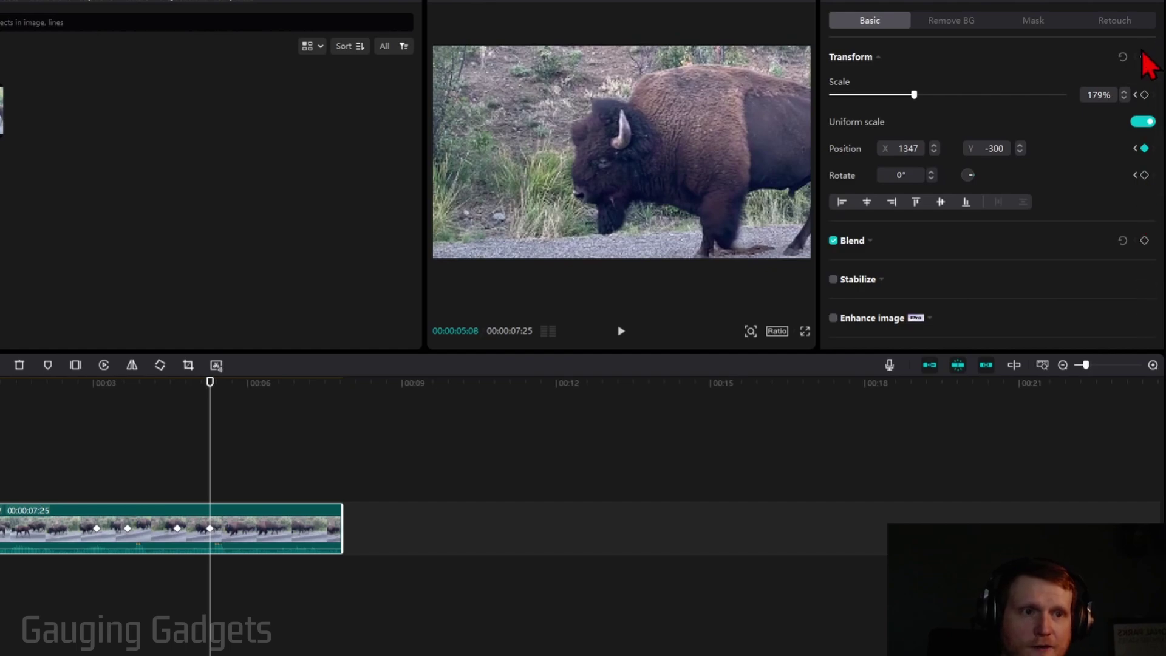